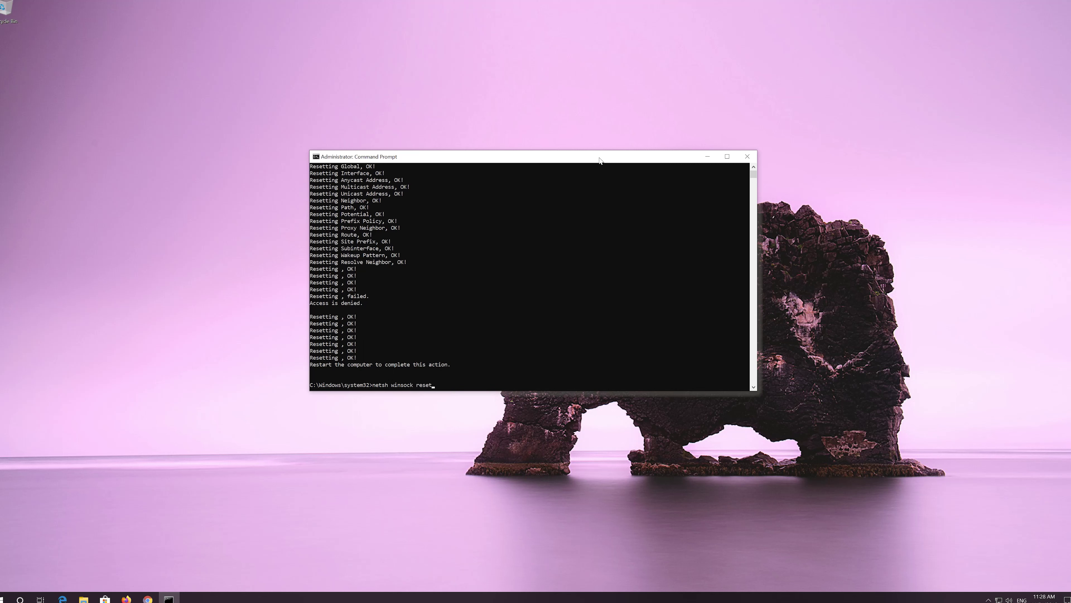
- Run netsh winsock reset and ipconfig /flushdns in the administrator command prompt, and close it with exit
{"action": "key", "text": "Return"}
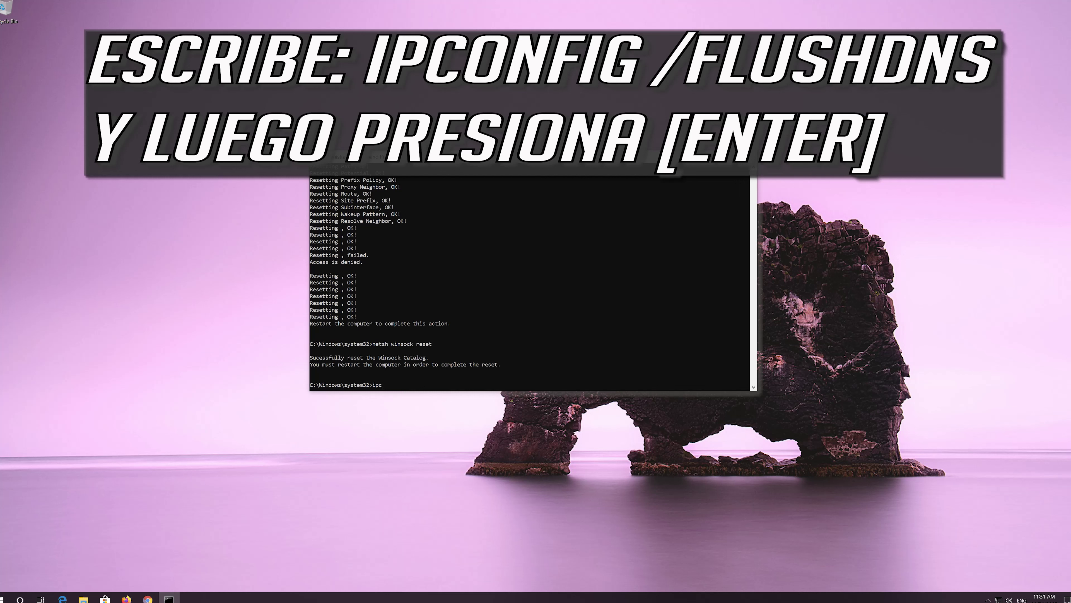
{"action": "type", "text": "ipconfig /flushdns"}
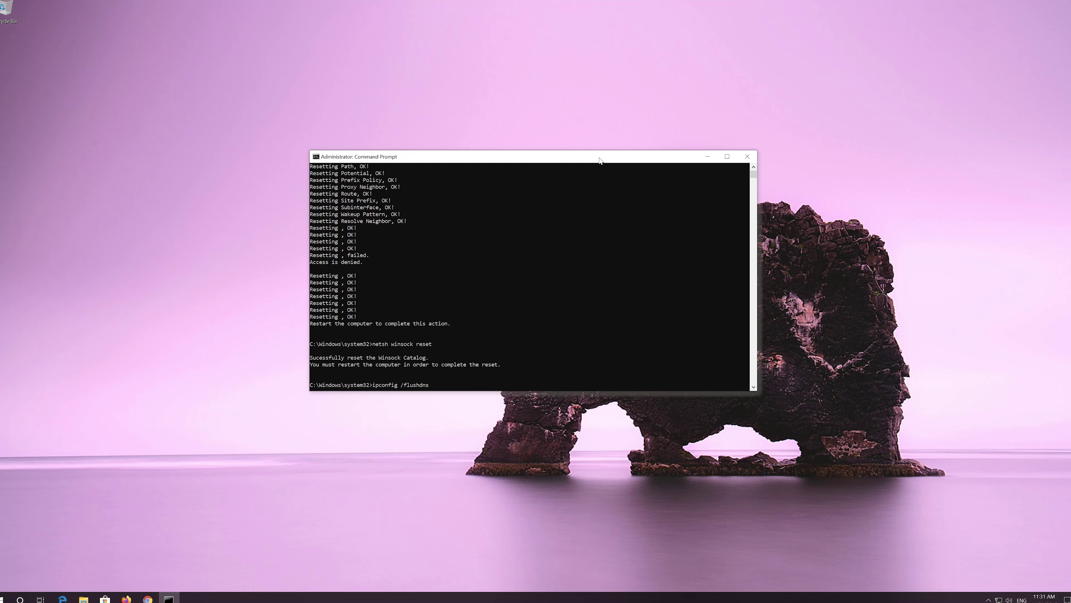
{"action": "key", "text": "Return"}
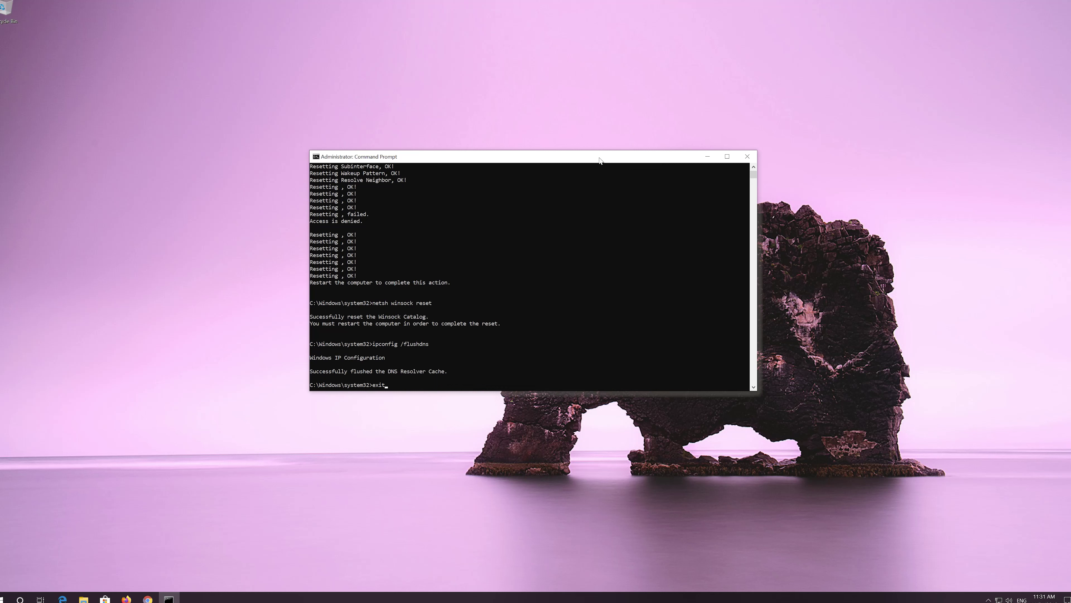
{"action": "key", "text": "Return"}
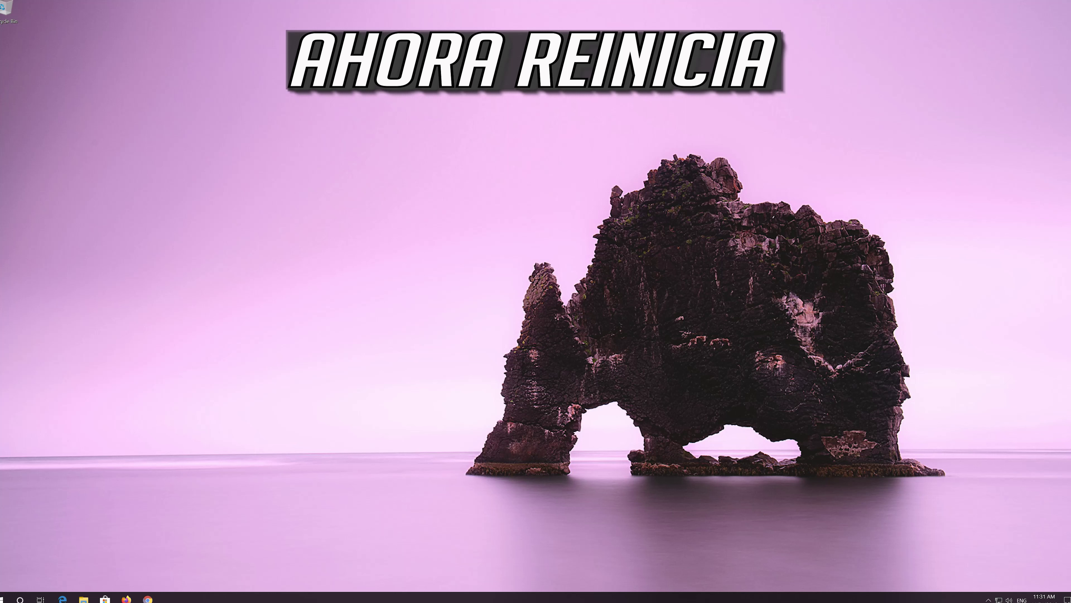
- Restart the computer to apply the network resets
{"action": "left_click", "coordinate": [3, 597]}
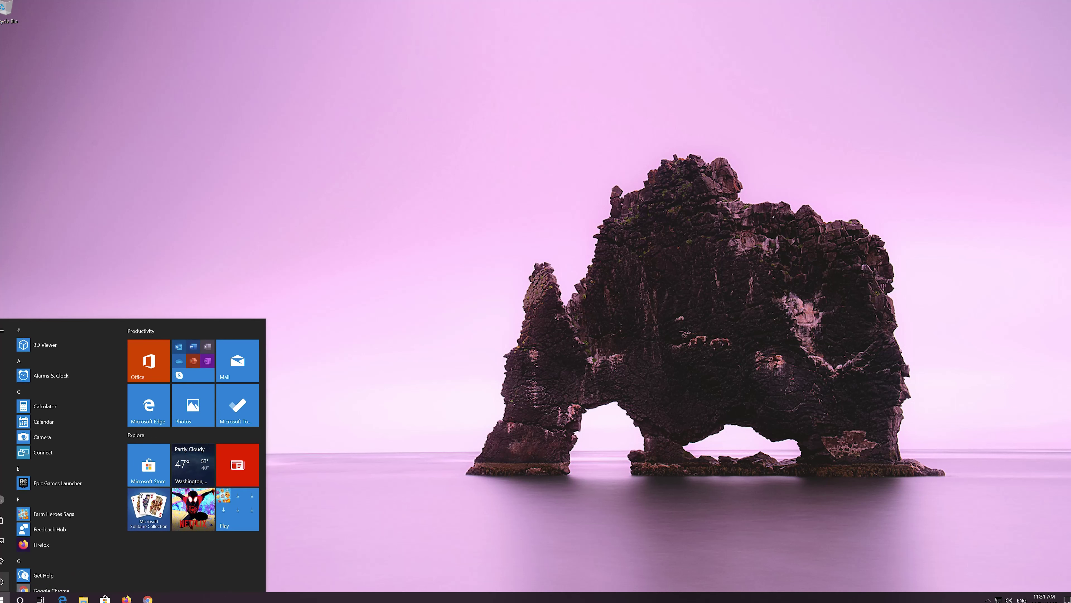
{"action": "left_click", "coordinate": [2, 582]}
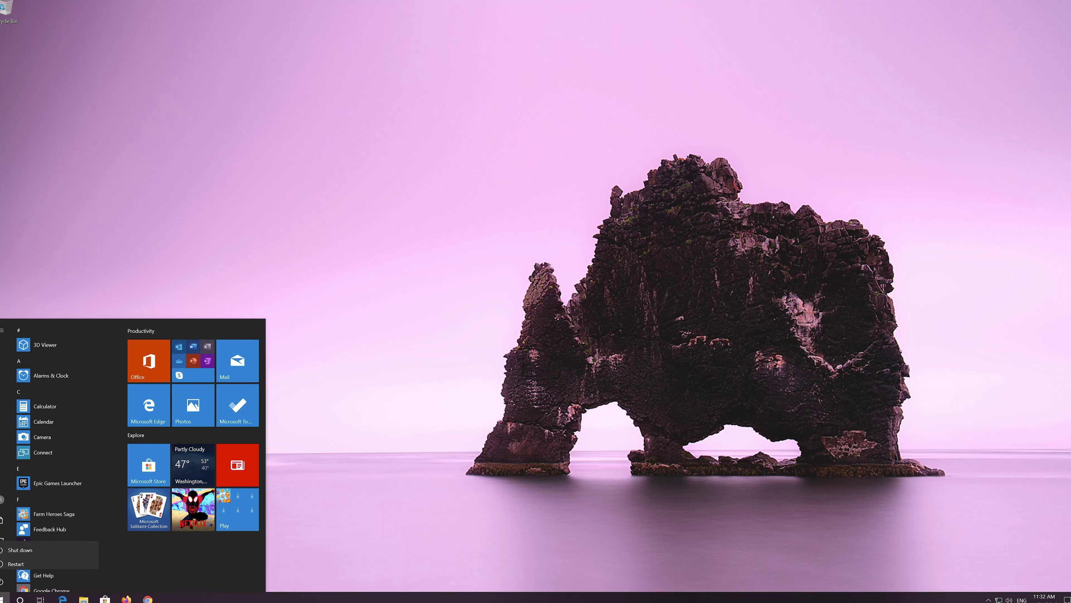
{"action": "left_click", "coordinate": [16, 559]}
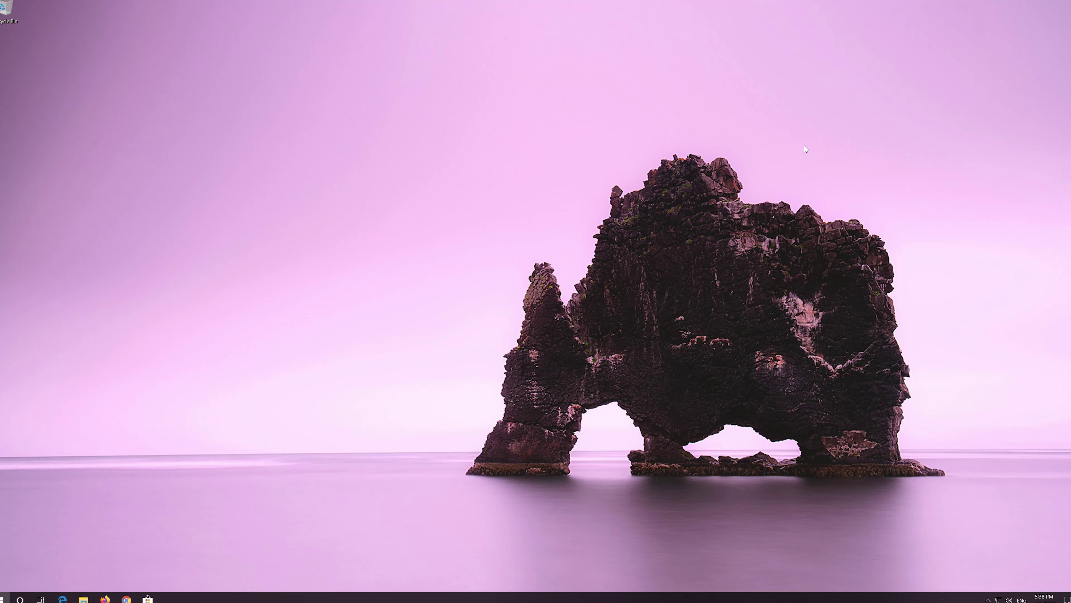
- Open the Control Panel and go through Network and Internet and the Network and Sharing Center to the adapter settings
{"action": "key", "text": "super"}
{"action": "type", "text": "control panel"}
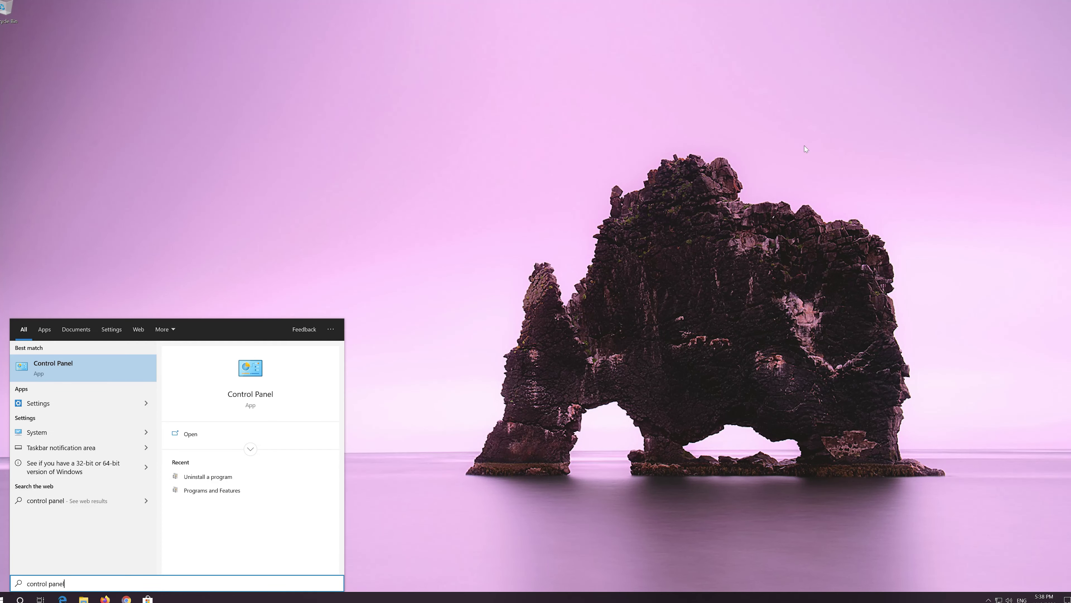
{"action": "left_click", "coordinate": [91, 368]}
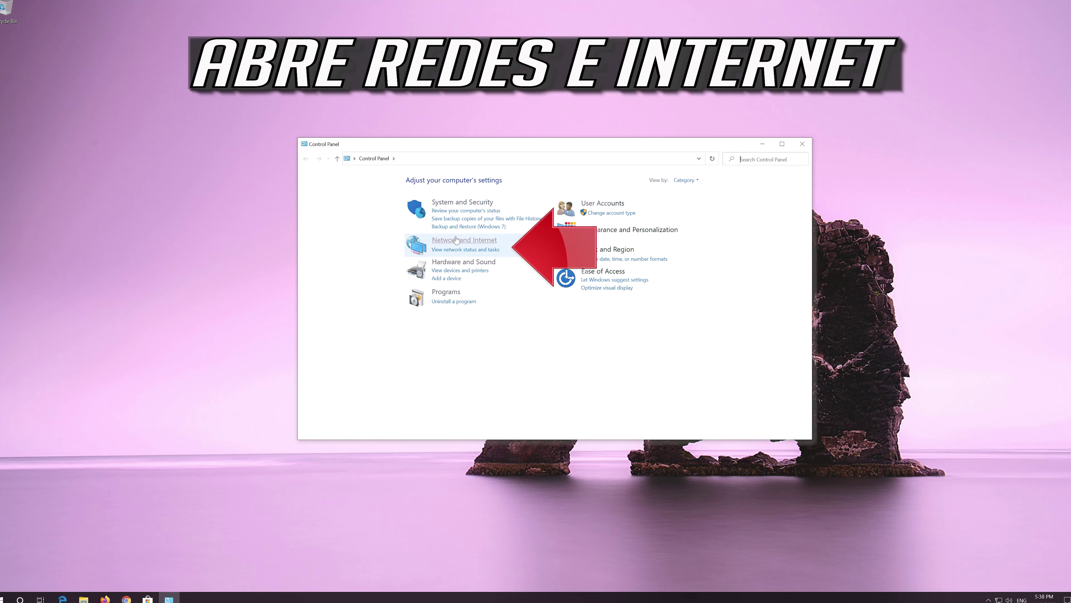
{"action": "left_click", "coordinate": [467, 241]}
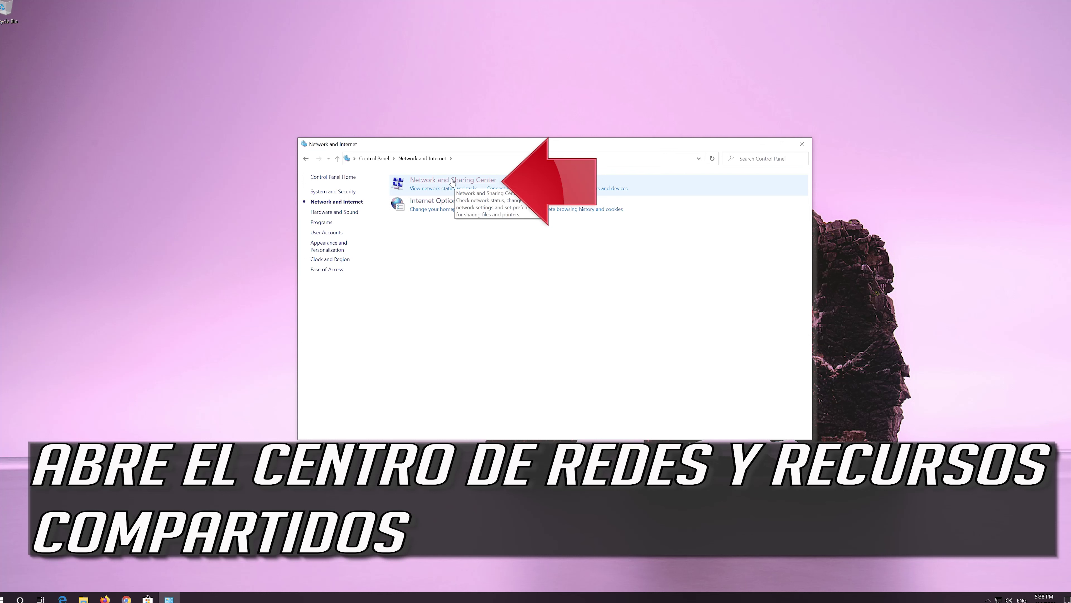
{"action": "left_click", "coordinate": [466, 181]}
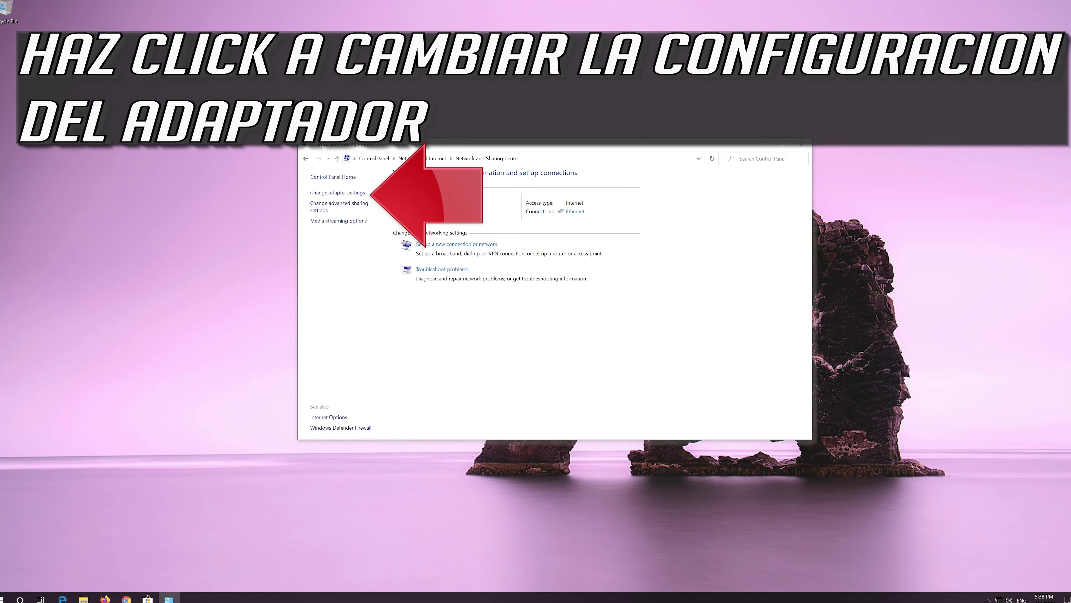
{"action": "left_click", "coordinate": [338, 194]}
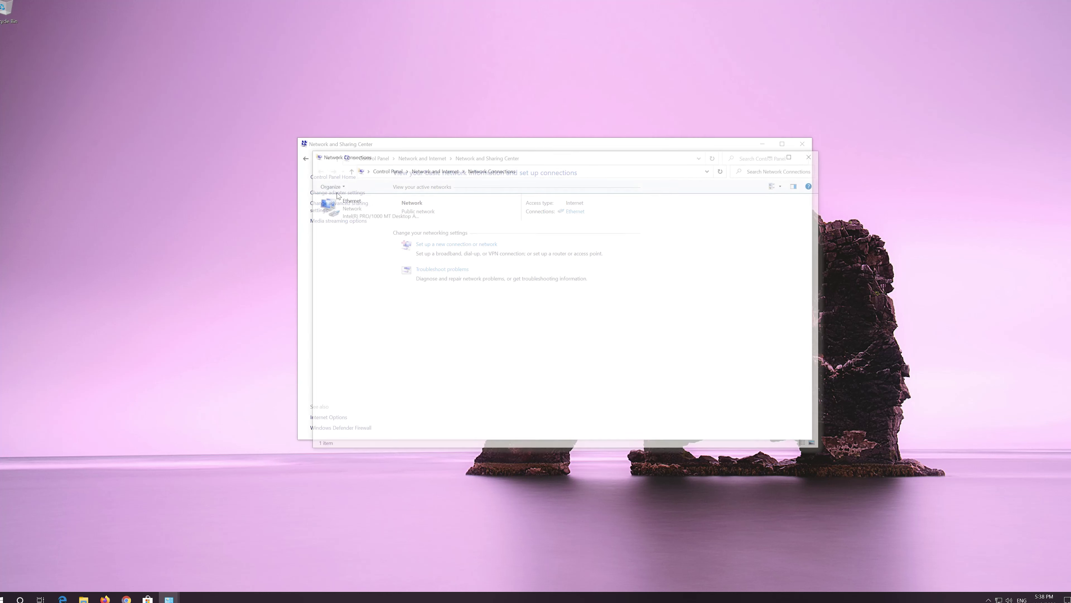
- Open the Internet Protocol Version 4 (TCP/IPv4) properties of the Ethernet adapter
{"action": "left_click", "coordinate": [366, 205]}
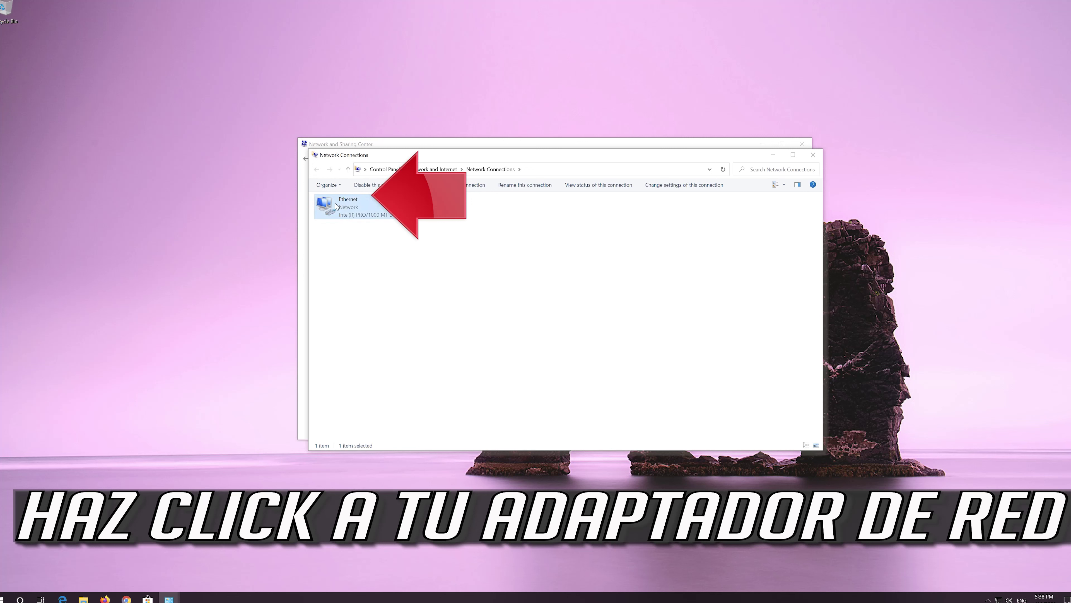
{"action": "right_click", "coordinate": [365, 205]}
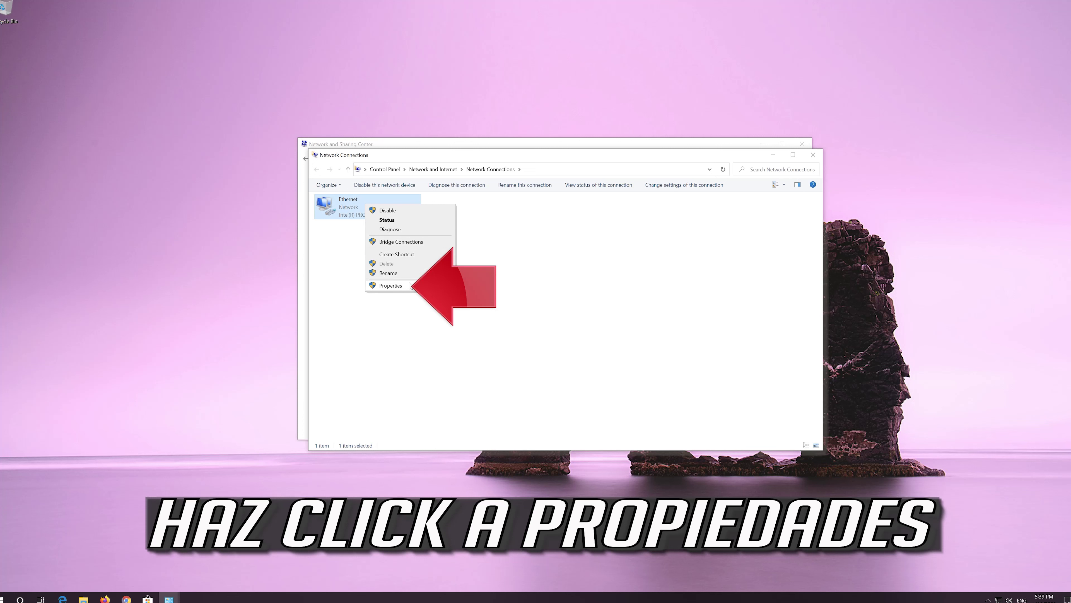
{"action": "left_click", "coordinate": [392, 285]}
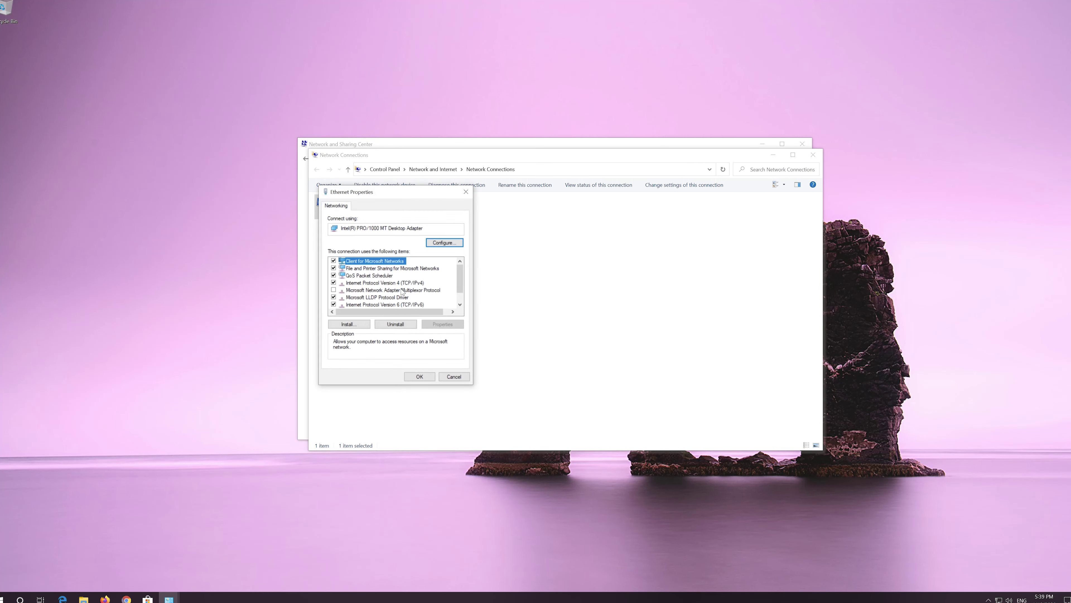
{"action": "left_click_drag", "start_coordinate": [395, 196], "coordinate": [563, 198]}
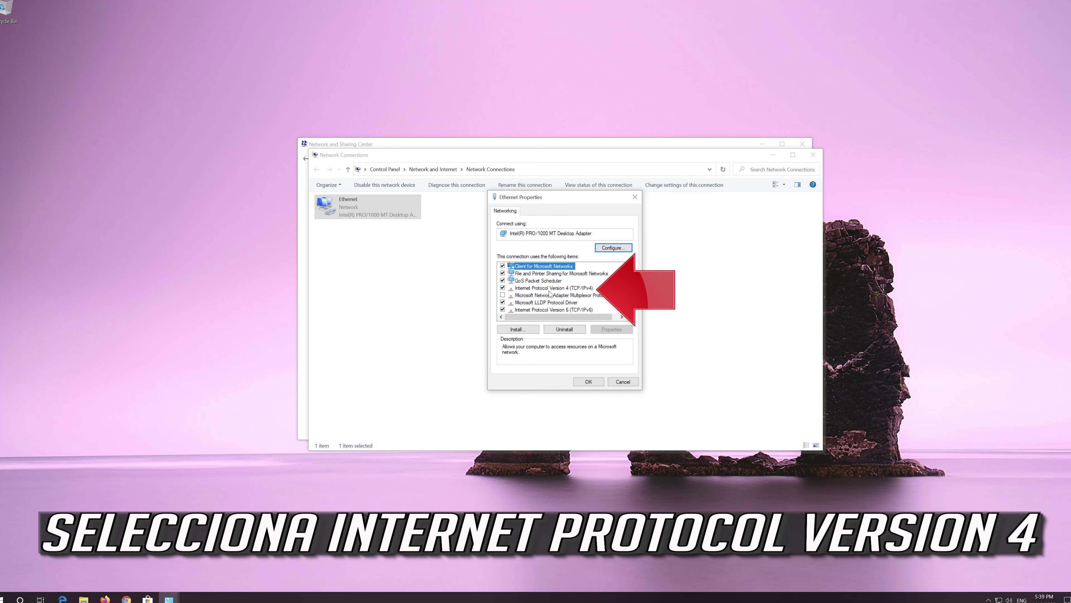
{"action": "left_click", "coordinate": [579, 288]}
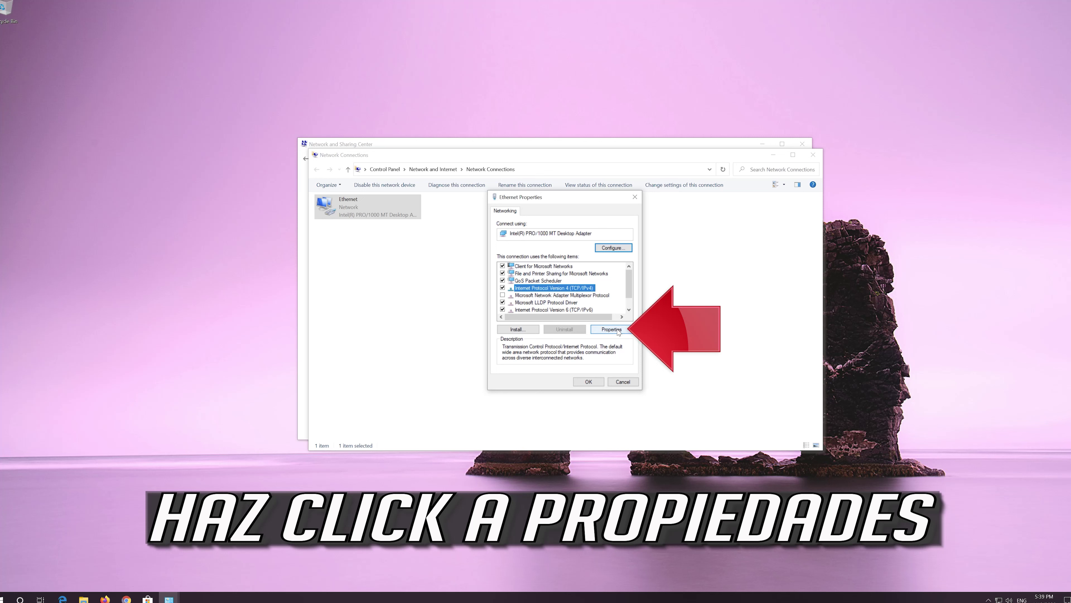
{"action": "left_click", "coordinate": [618, 330]}
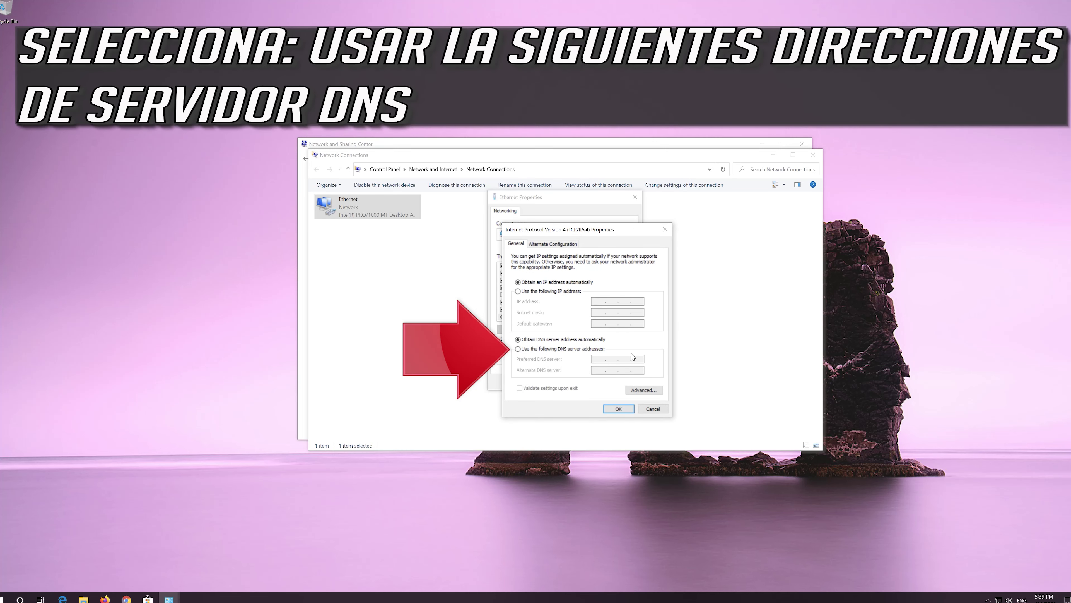
- Set the preferred DNS server to 1.1.1.1 and the alternate to 1.0.0.1, and close the adapter properties
{"action": "left_click", "coordinate": [519, 349]}
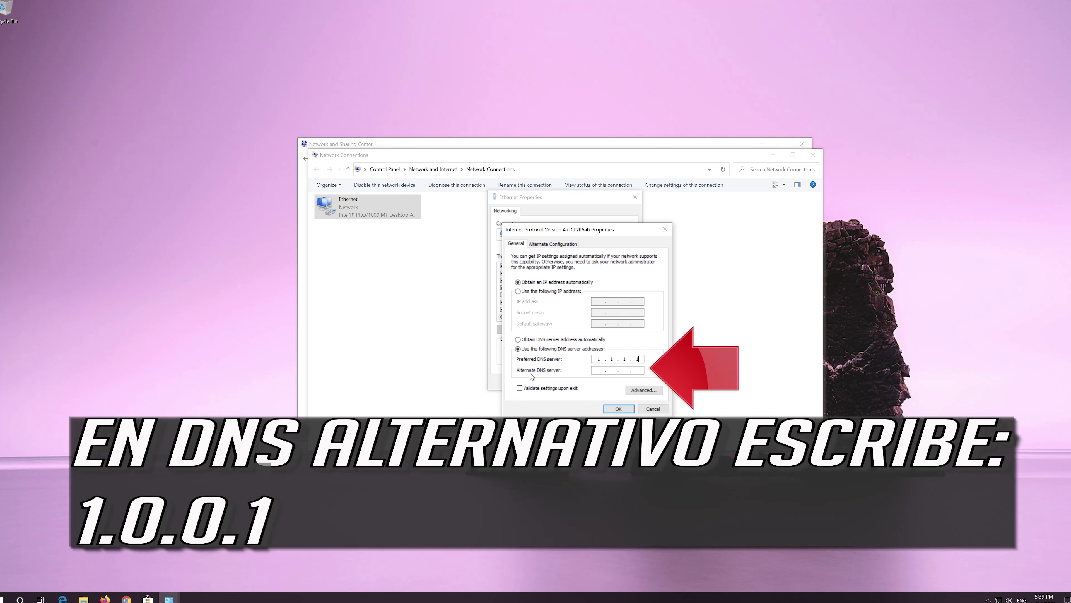
{"action": "left_click", "coordinate": [597, 370]}
{"action": "type", "text": "1.0.0."}
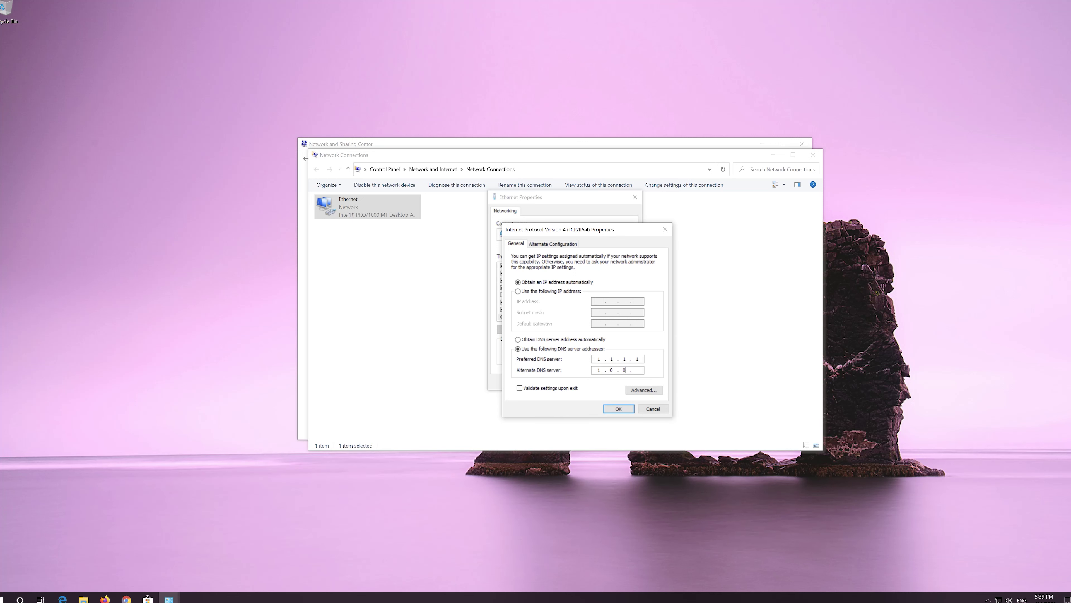
{"action": "type", "text": "1"}
{"action": "left_click", "coordinate": [618, 409]}
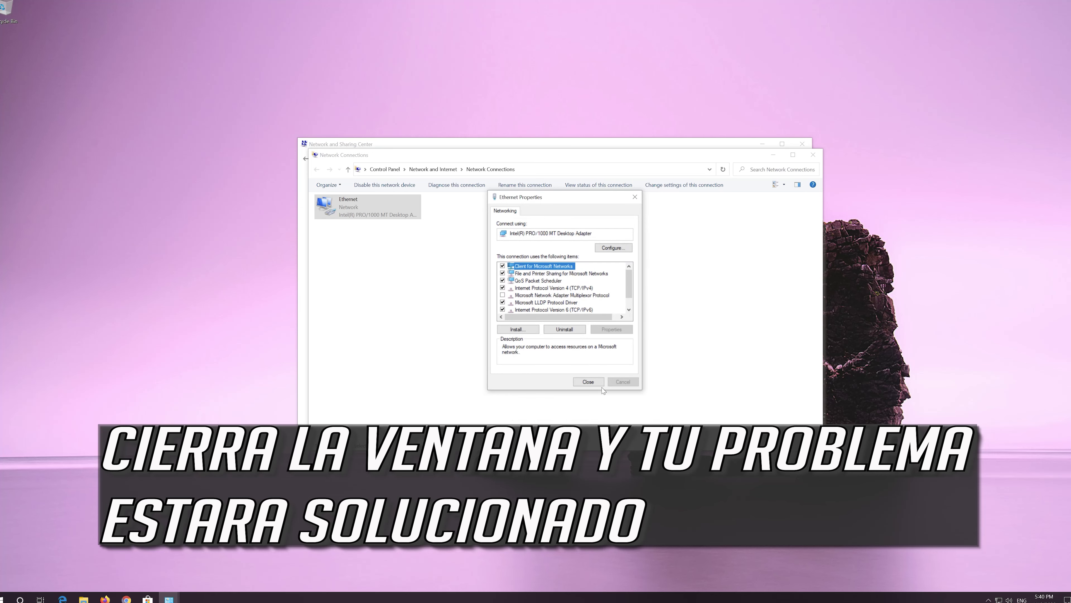
{"action": "left_click", "coordinate": [587, 385]}
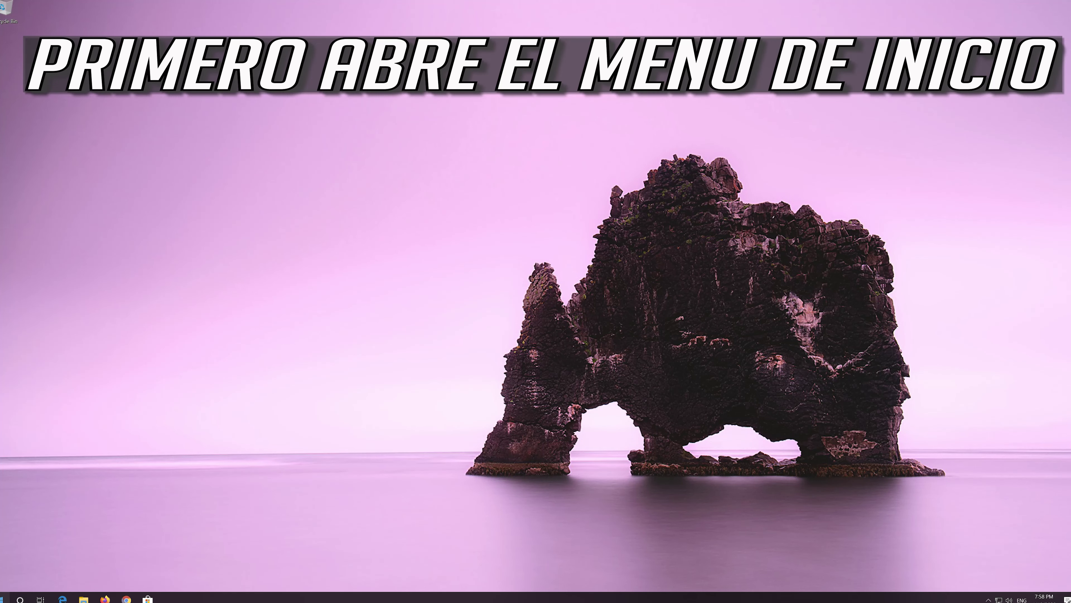
- Open Windows Settings and go to the Network reset page under Network & Internet
{"action": "left_click", "coordinate": [5, 597]}
{"action": "mouse_move", "coordinate": [4, 561]}
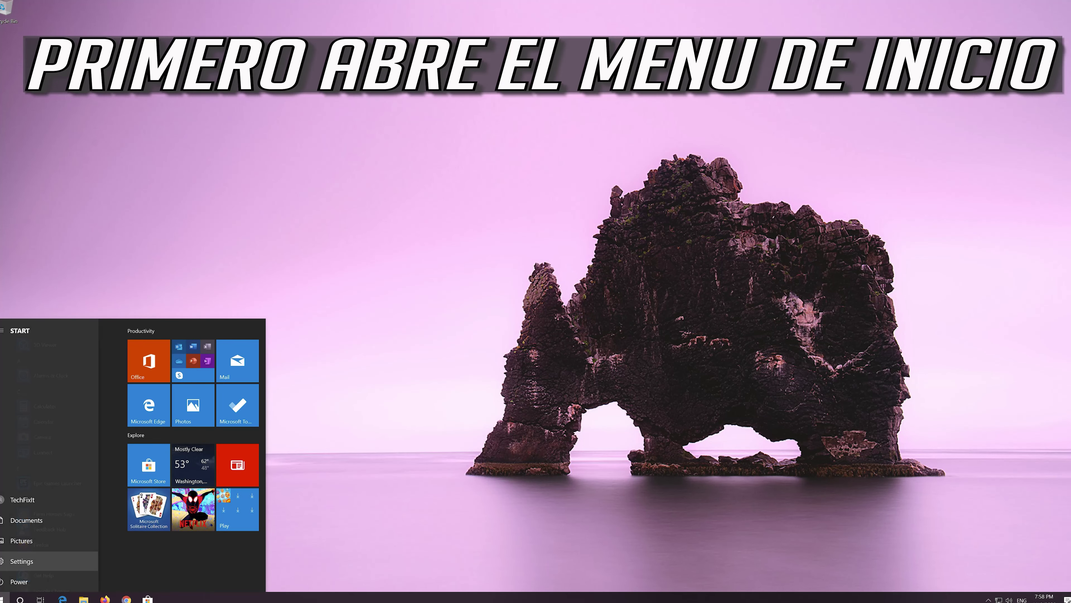
{"action": "left_click", "coordinate": [26, 561]}
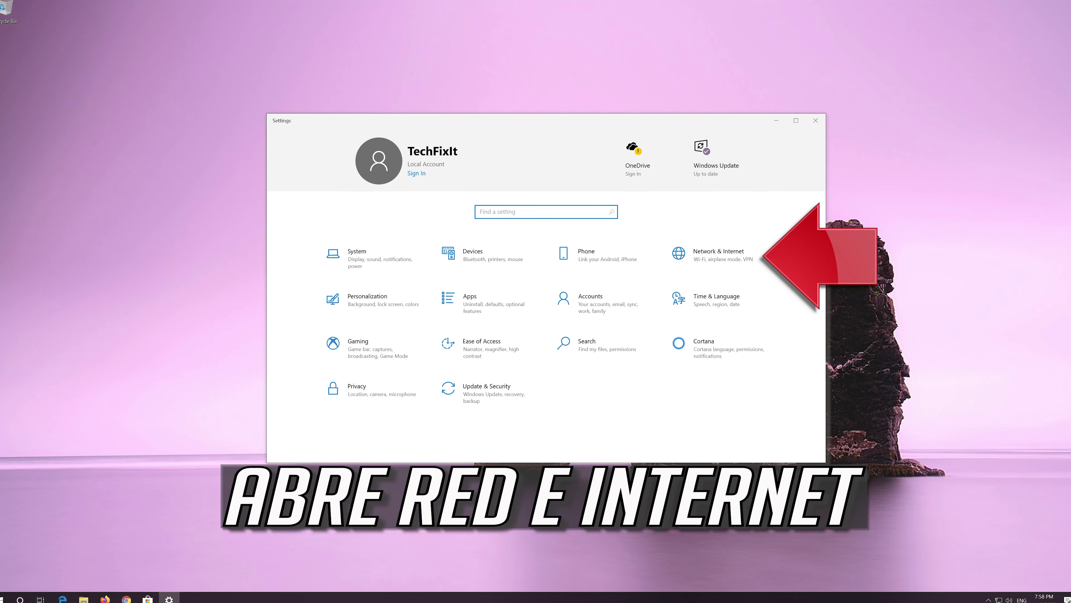
{"action": "left_click", "coordinate": [717, 259]}
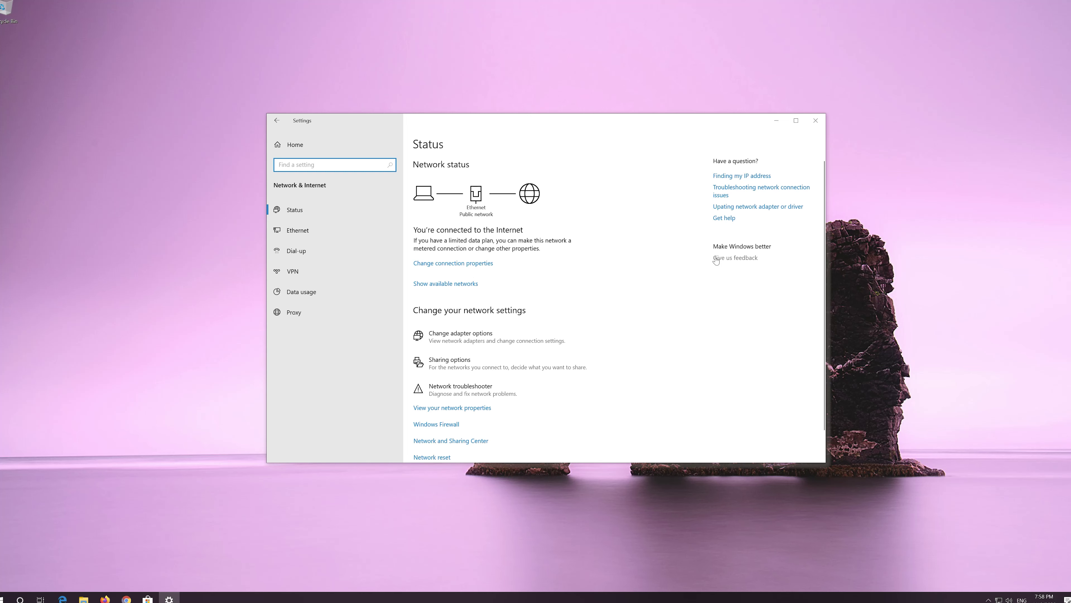
{"action": "scroll", "coordinate": [591, 291], "scroll_direction": "down", "scroll_amount": 1}
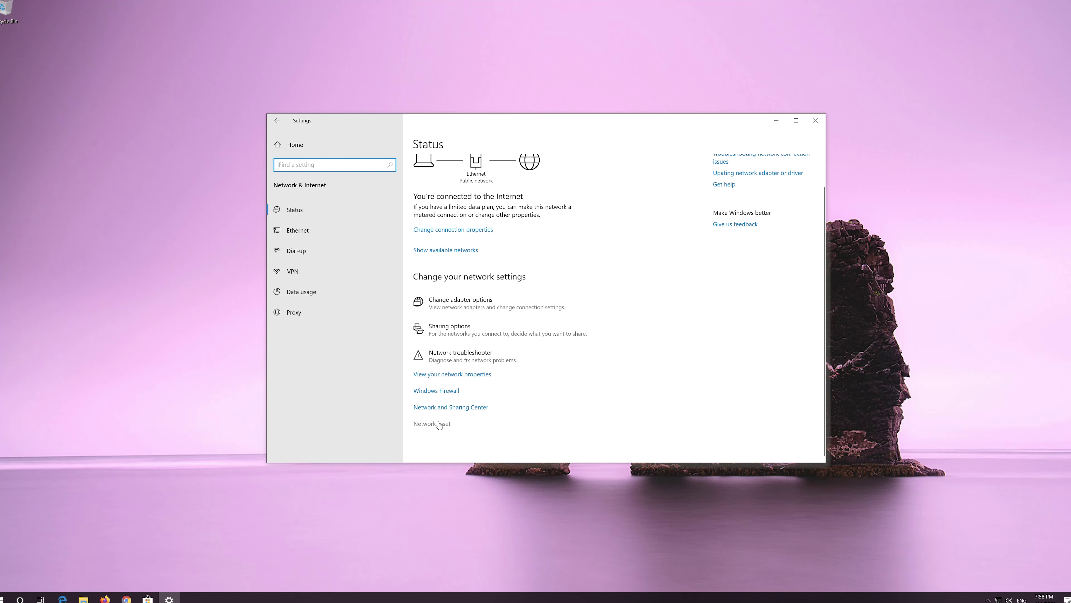
{"action": "left_click", "coordinate": [439, 424]}
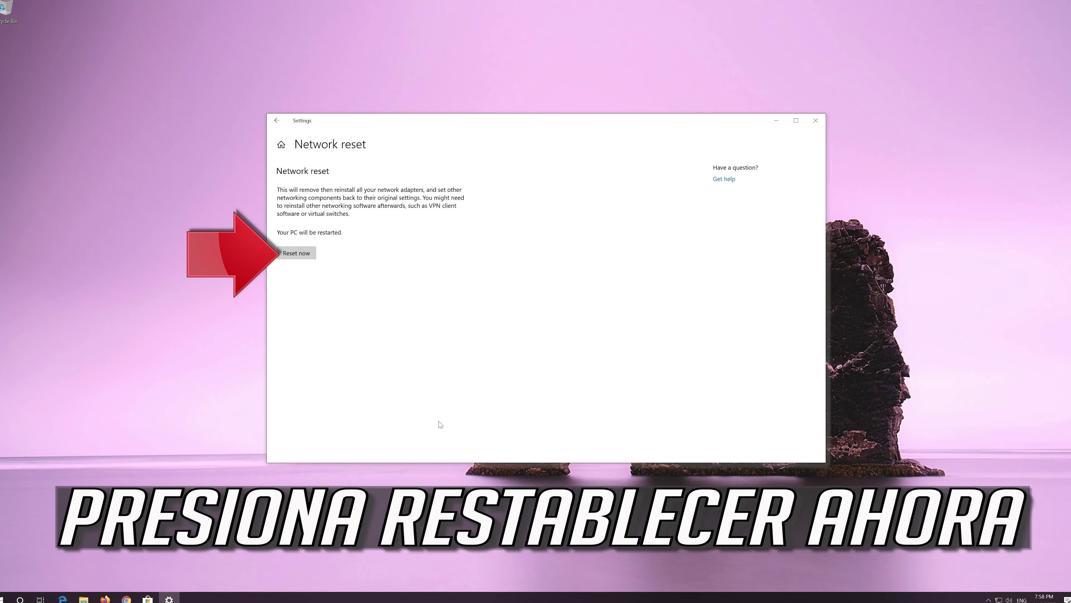
- Reset all network settings, confirm the reset, and close the sign-out notice and Settings
{"action": "left_click", "coordinate": [290, 256]}
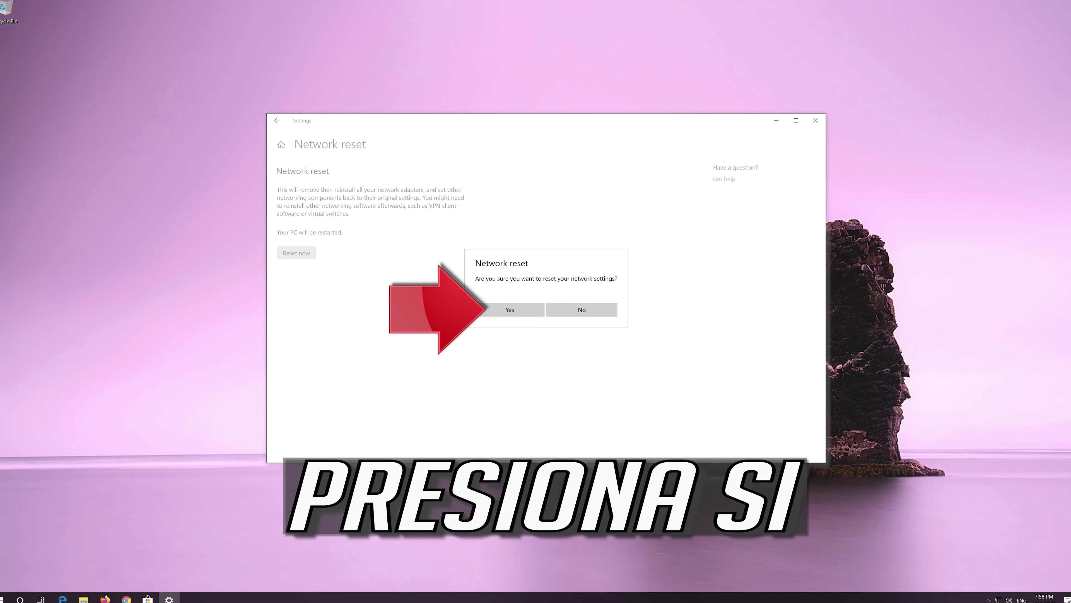
{"action": "left_click", "coordinate": [509, 310]}
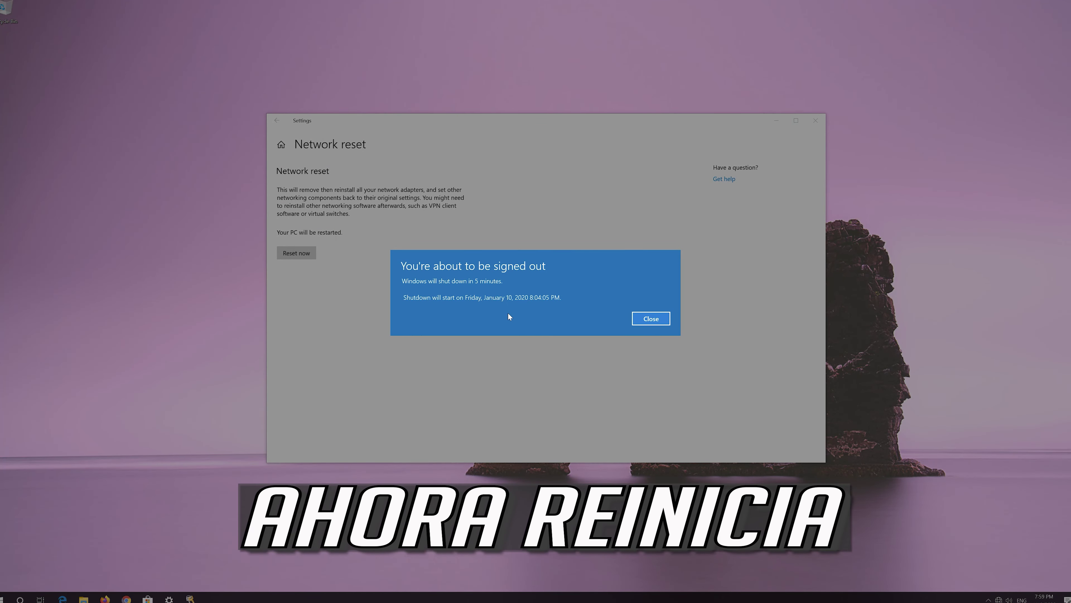
{"action": "left_click", "coordinate": [651, 318]}
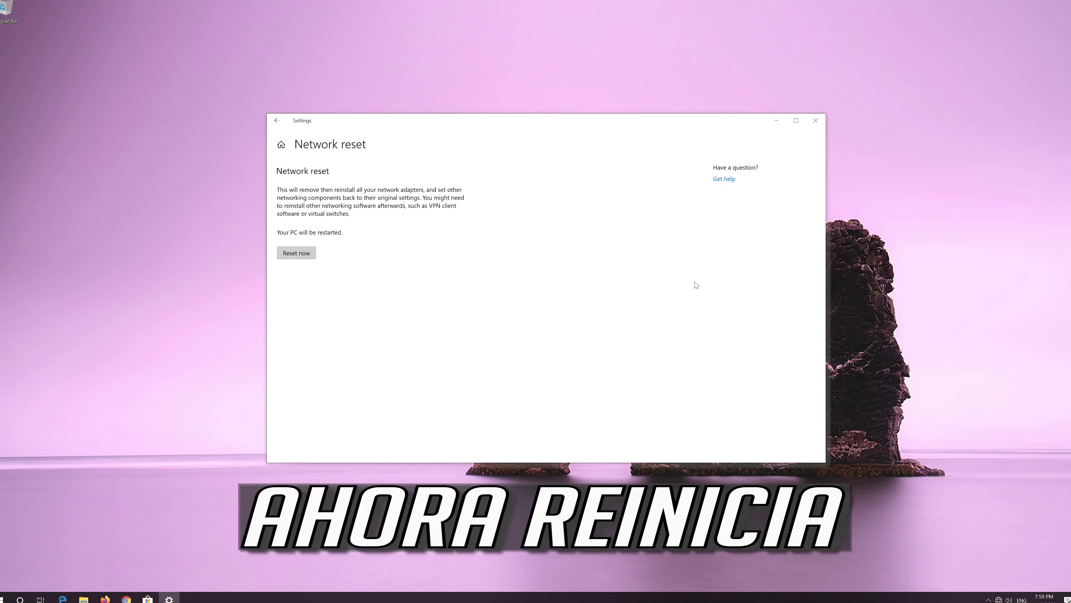
{"action": "left_click", "coordinate": [816, 121]}
- Restart the computer and allow the PC to be discoverable on the network
{"action": "left_click", "coordinate": [5, 597]}
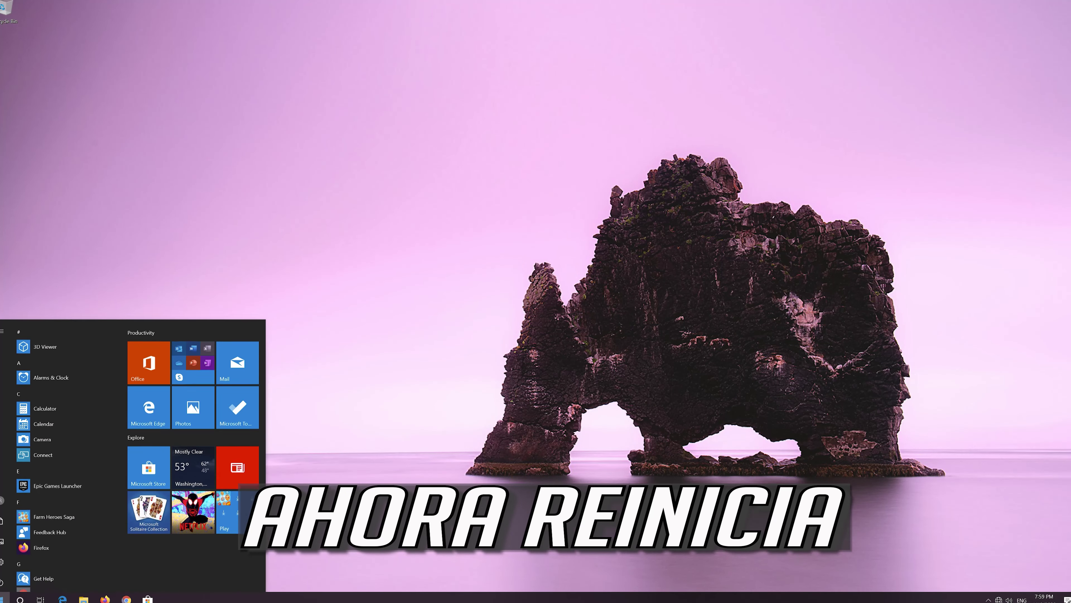
{"action": "left_click", "coordinate": [6, 580]}
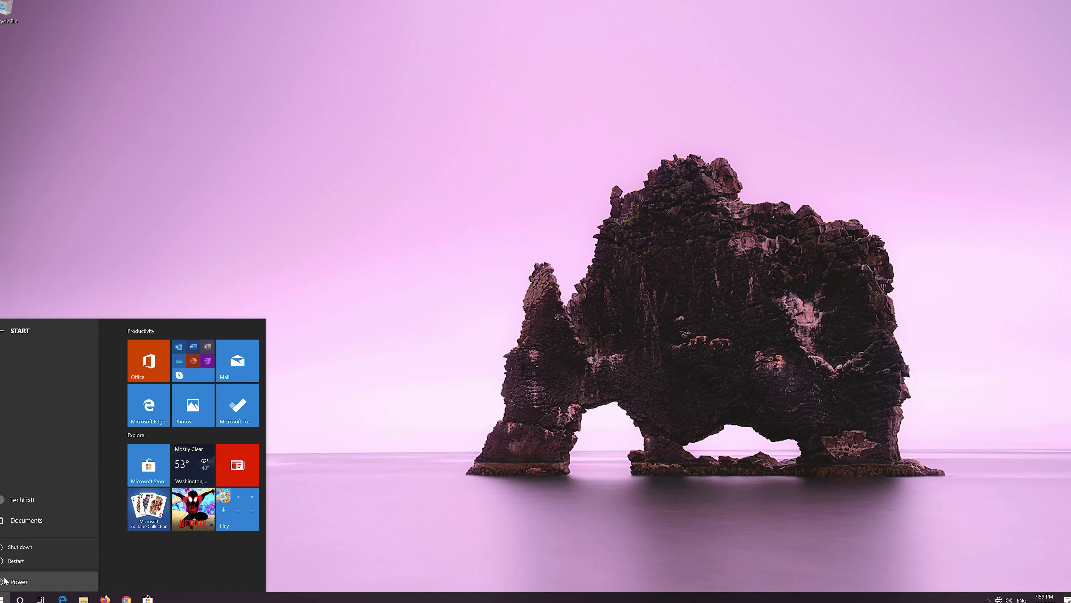
{"action": "left_click", "coordinate": [11, 558]}
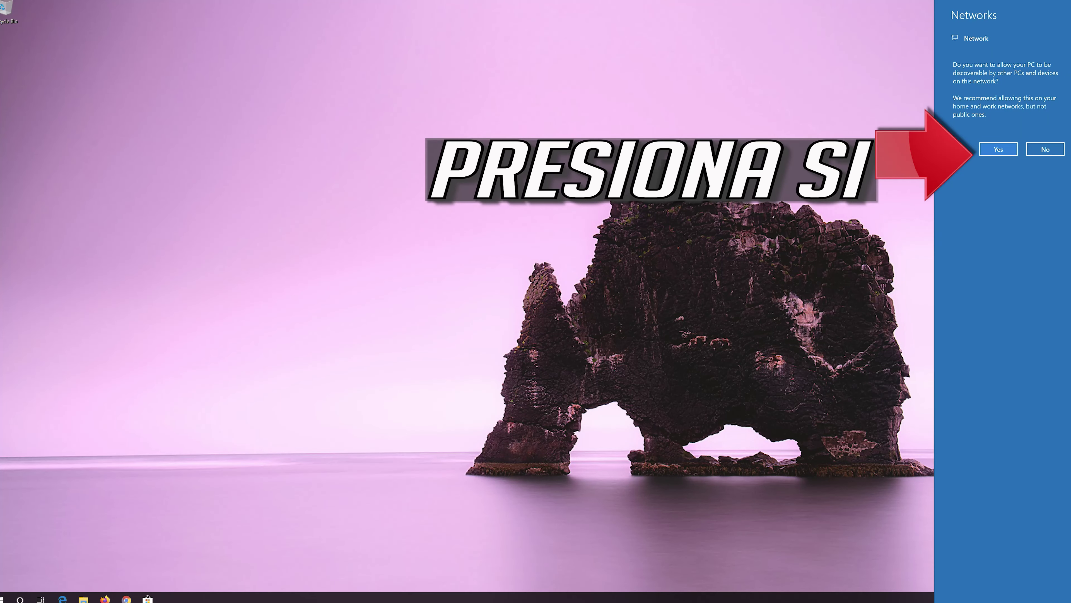
{"action": "left_click", "coordinate": [997, 150]}
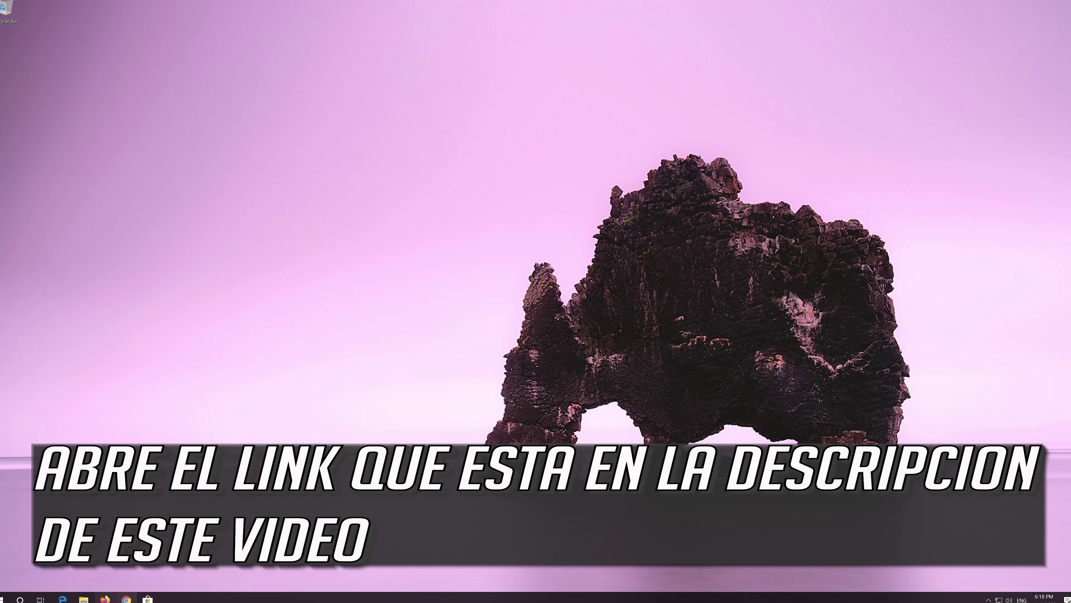
- In Chrome, open microsoft.com/en-us/software-download/windows10, download the Windows 10 media creation tool, and close the browser
{"action": "left_click", "coordinate": [126, 599]}
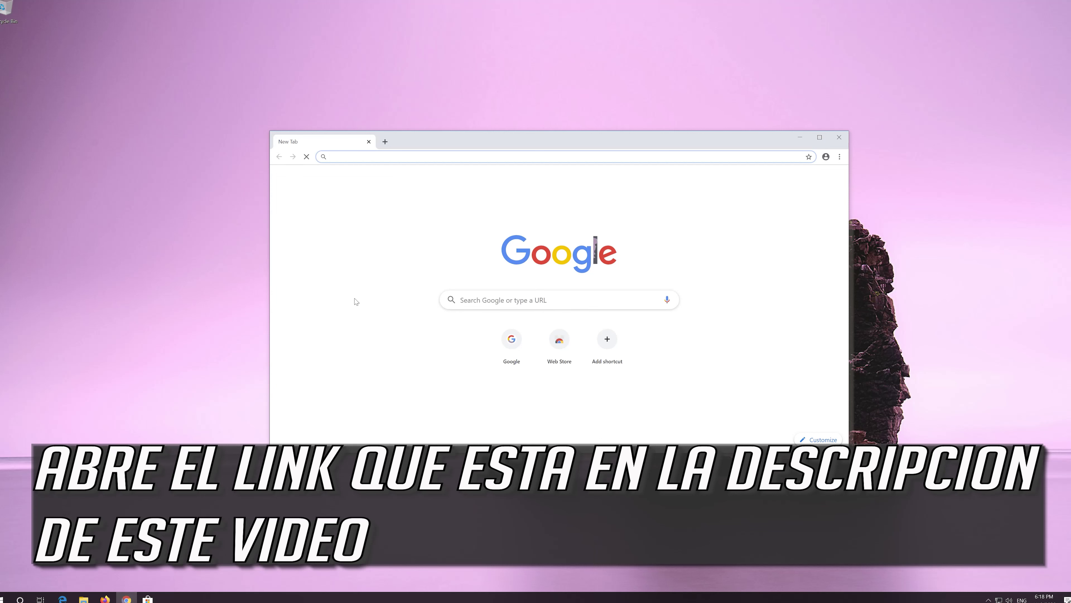
{"action": "left_click", "coordinate": [452, 154]}
{"action": "type", "text": "https://www.microsoft.com/en-us/software-download/windows10"}
{"action": "key", "text": "Return"}
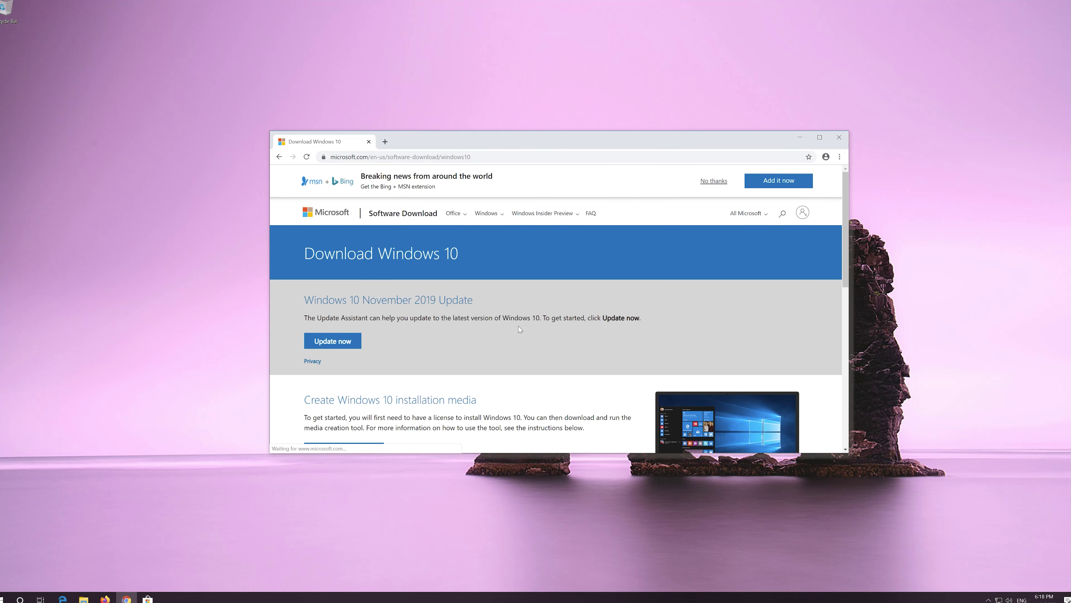
{"action": "scroll", "coordinate": [519, 327], "scroll_direction": "down", "scroll_amount": 1}
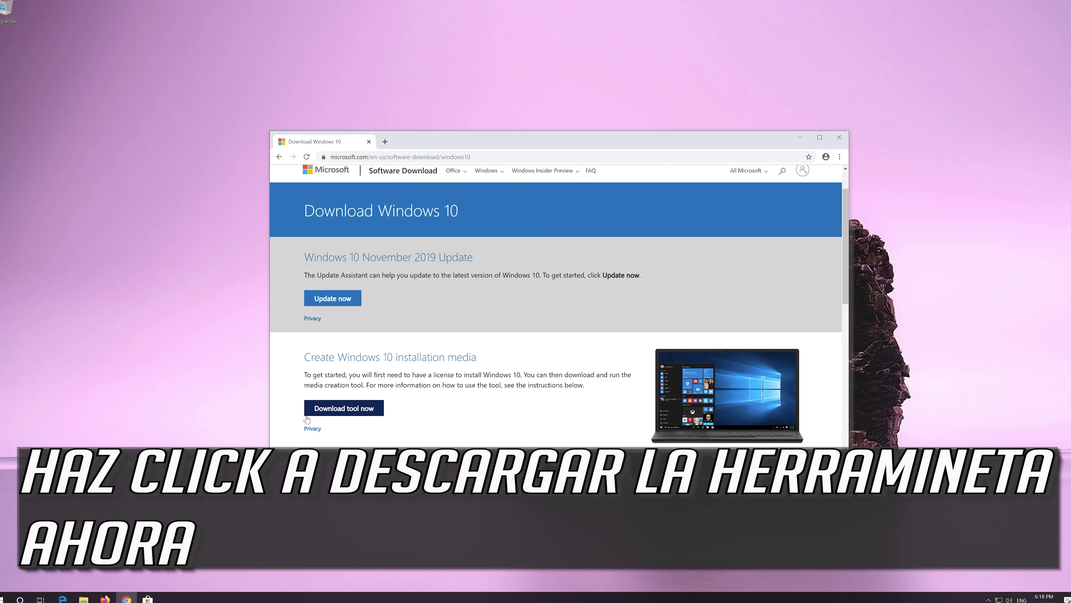
{"action": "left_click", "coordinate": [365, 408]}
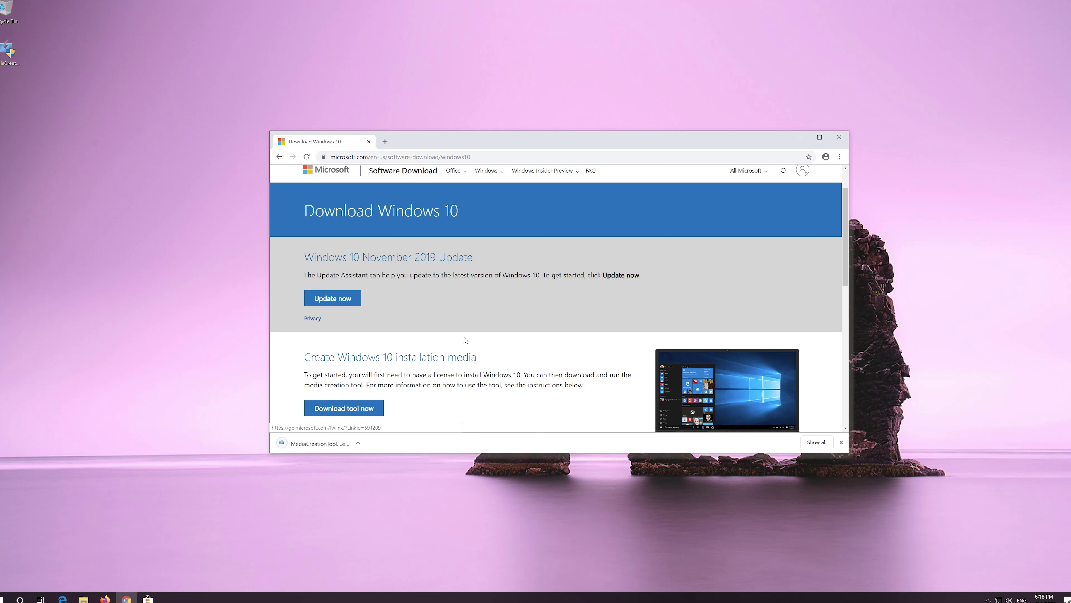
{"action": "left_click", "coordinate": [839, 138]}
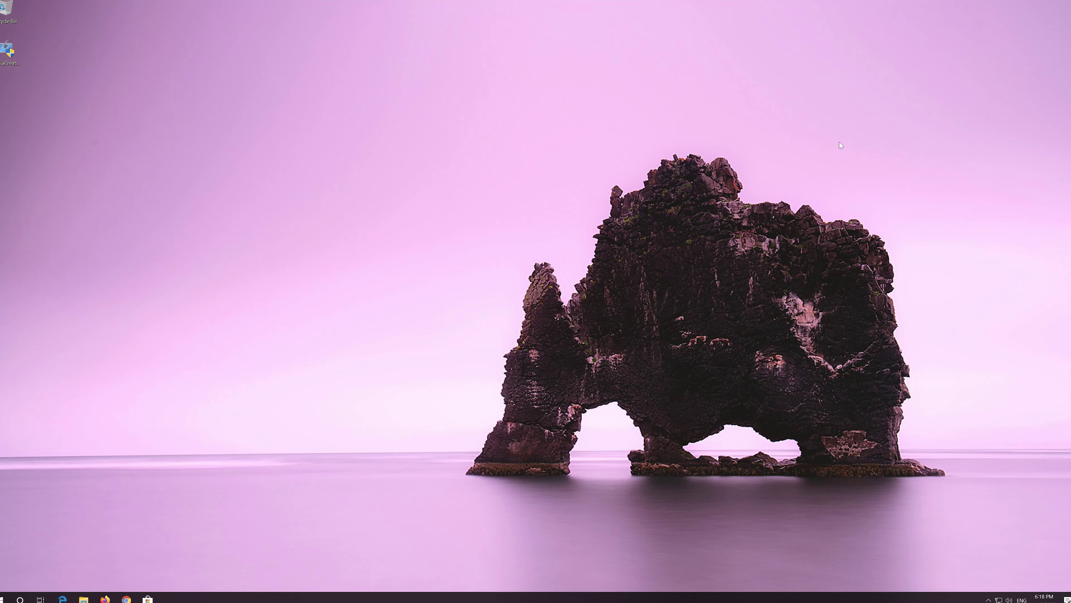
- Run the downloaded media creation tool with permission to make changes, choose Upgrade this PC now, and accept both sets of license terms
{"action": "double_click", "coordinate": [18, 48]}
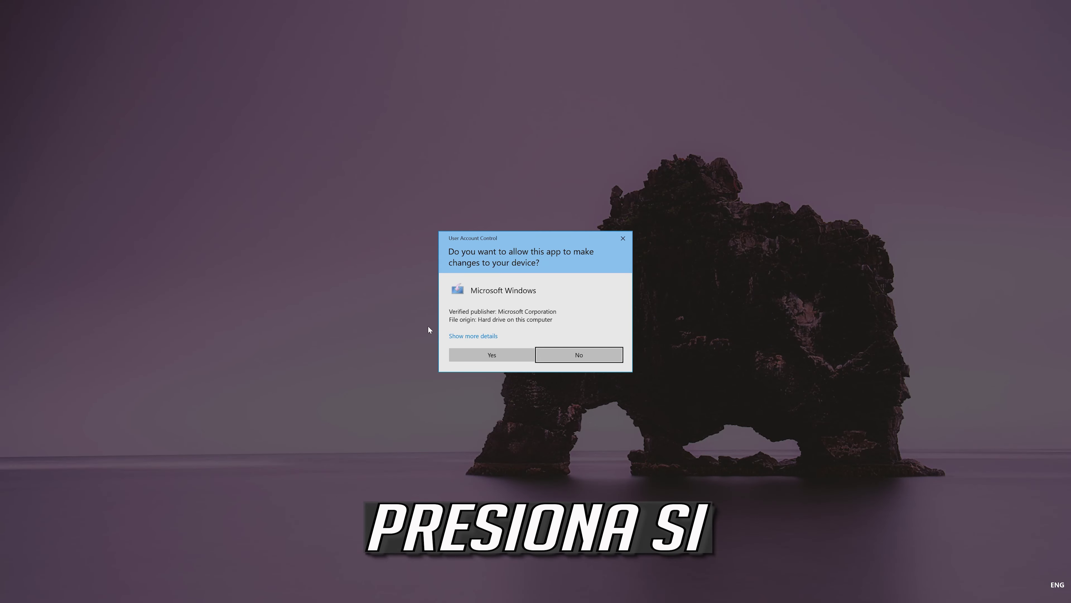
{"action": "left_click", "coordinate": [491, 357]}
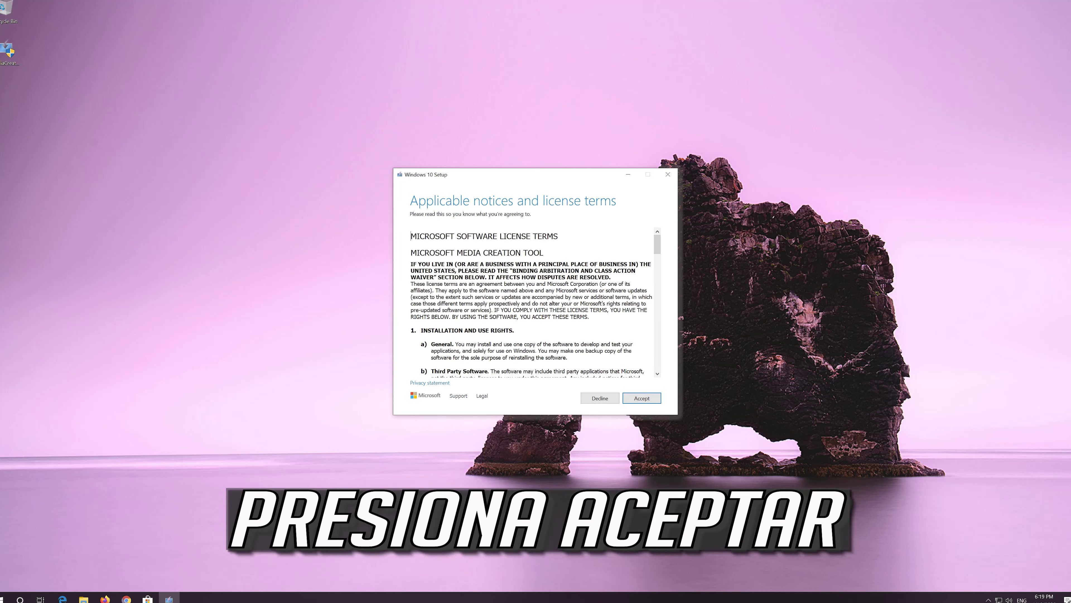
{"action": "left_click", "coordinate": [656, 398]}
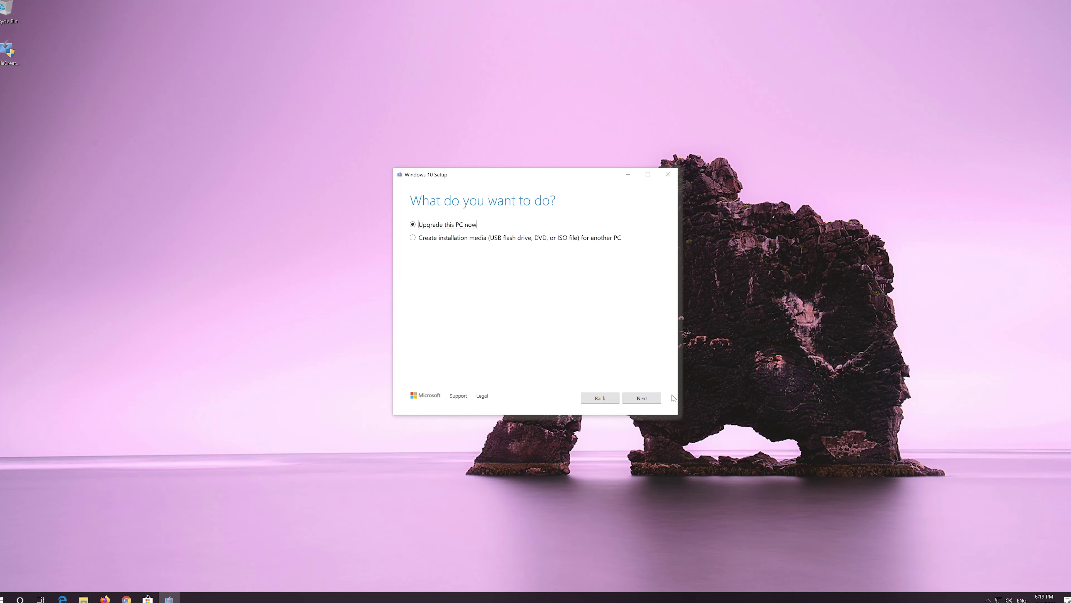
{"action": "left_click", "coordinate": [638, 400]}
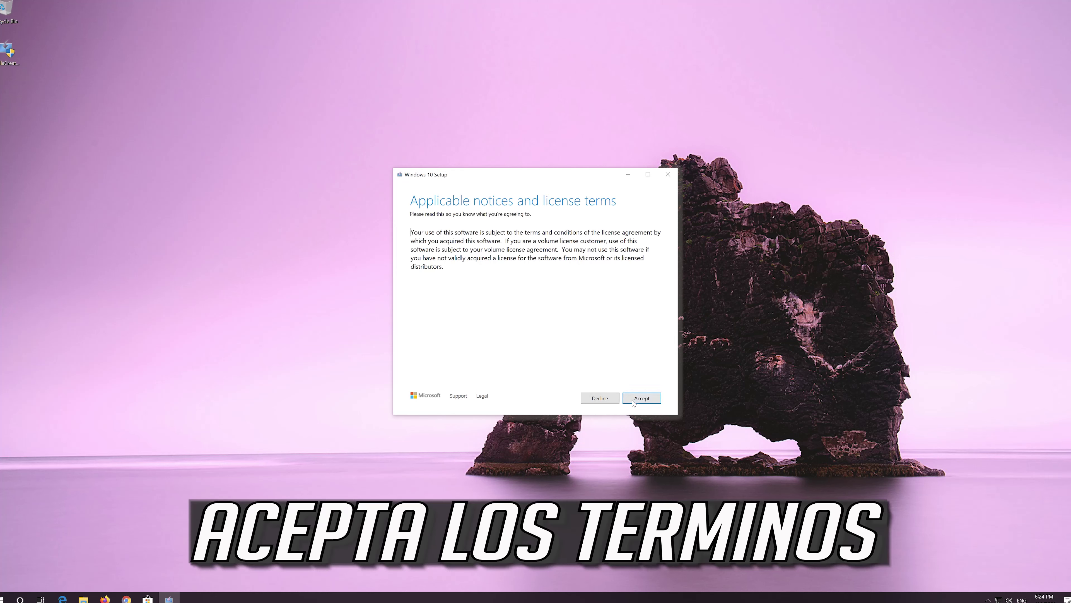
{"action": "left_click", "coordinate": [648, 397]}
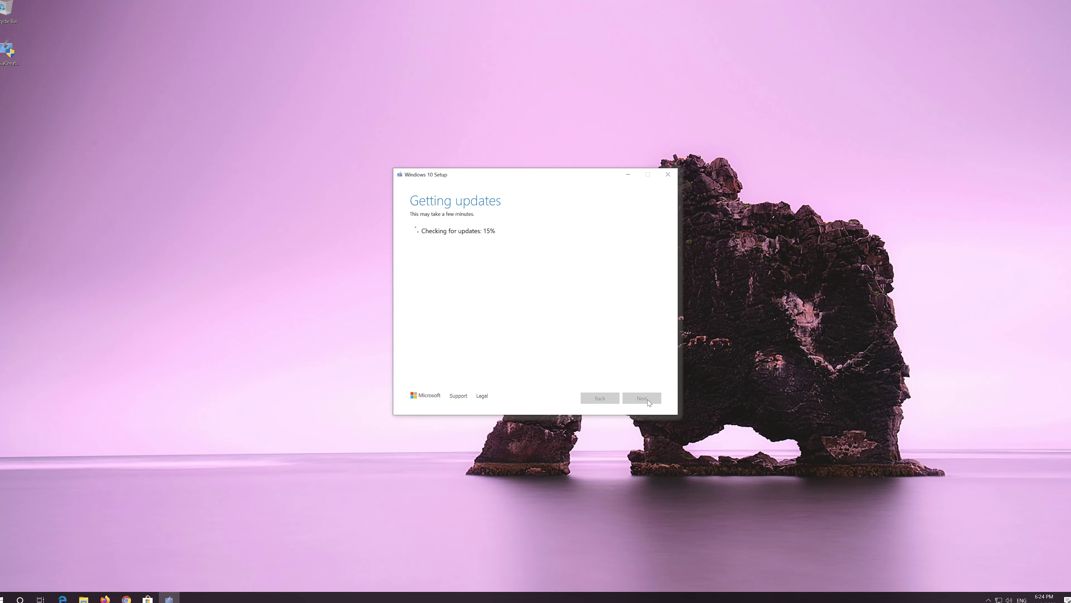